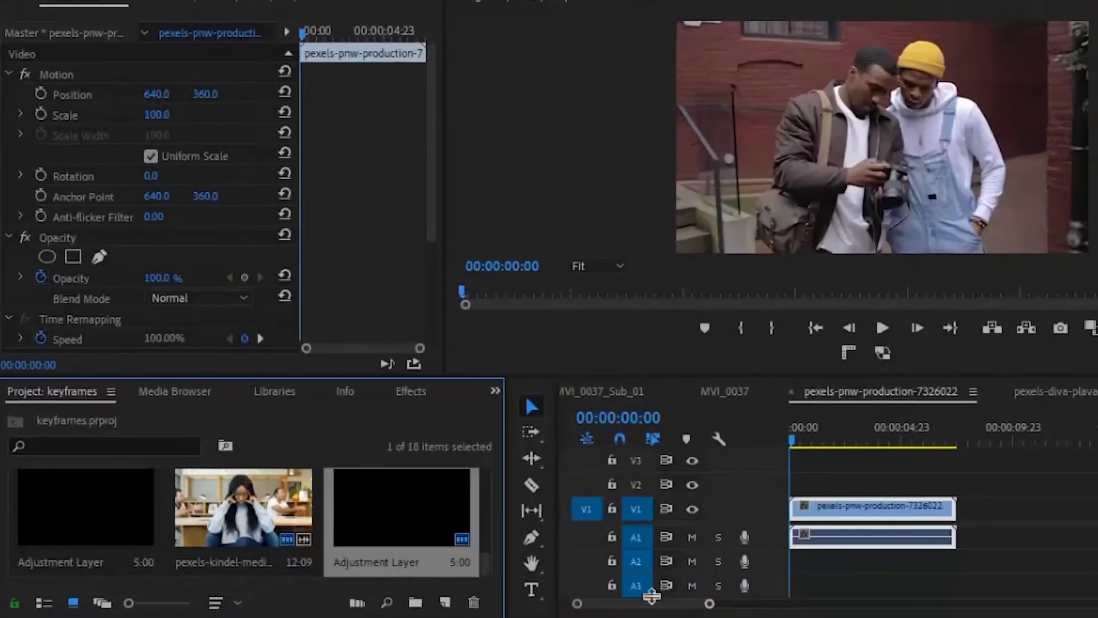
# - Start a new Adjustment Layer item from the Project panel, set to 1280×720 at 23.976 fps
pyautogui.click(444, 602)
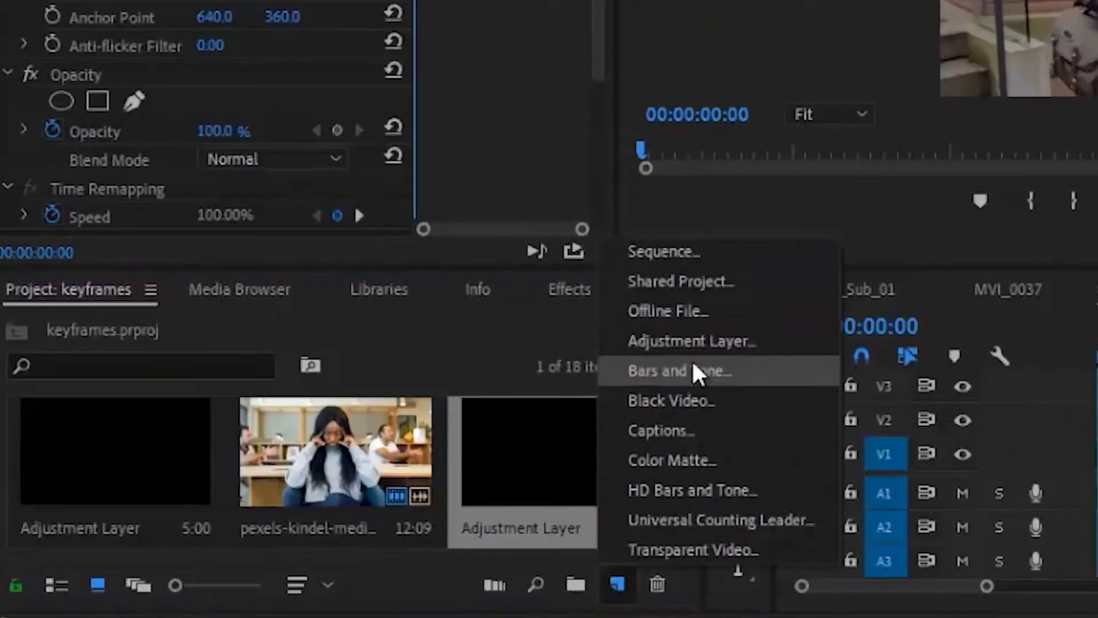
pyautogui.click(692, 343)
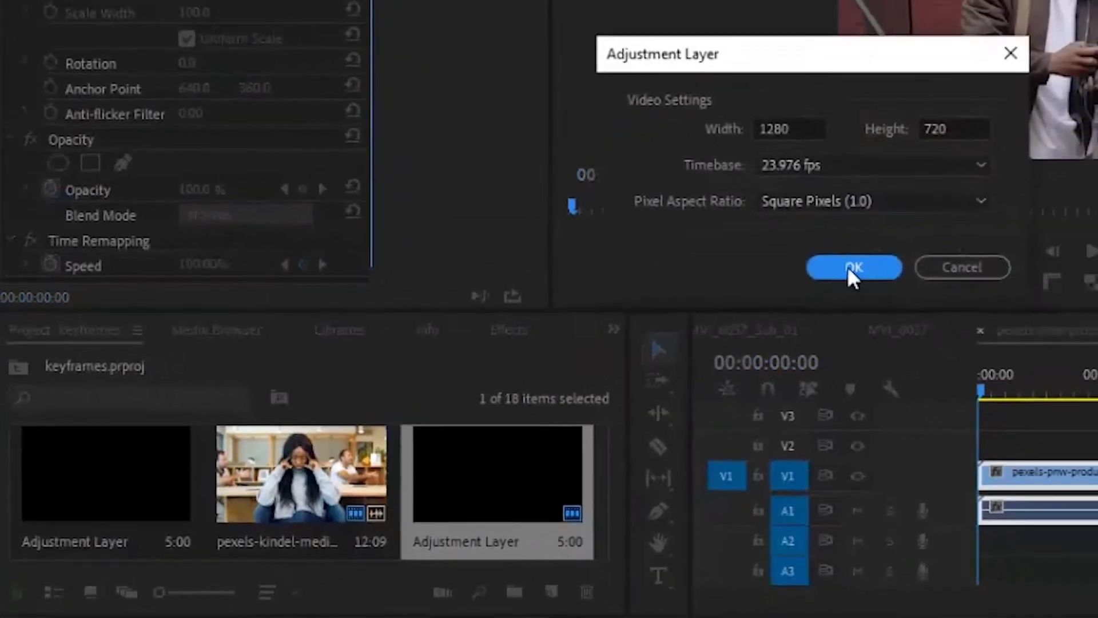
# - Confirm the adjustment layer, place it on V2 at sequence start, and extend it to the V1 clip's length
pyautogui.click(849, 267)
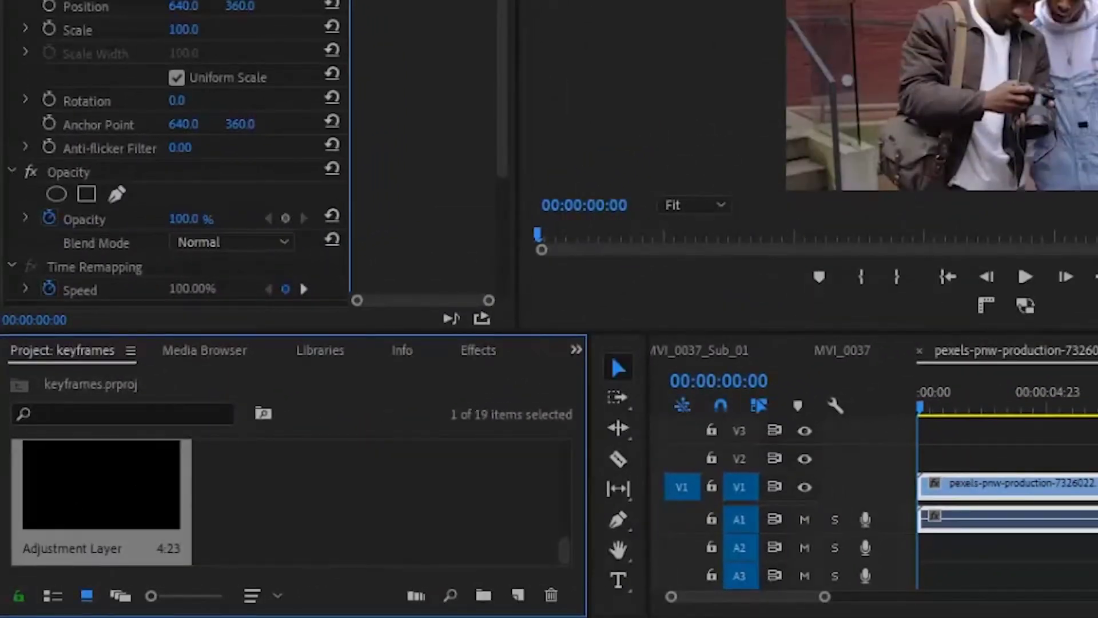
pyautogui.moveTo(101, 486); pyautogui.dragTo(913, 460)
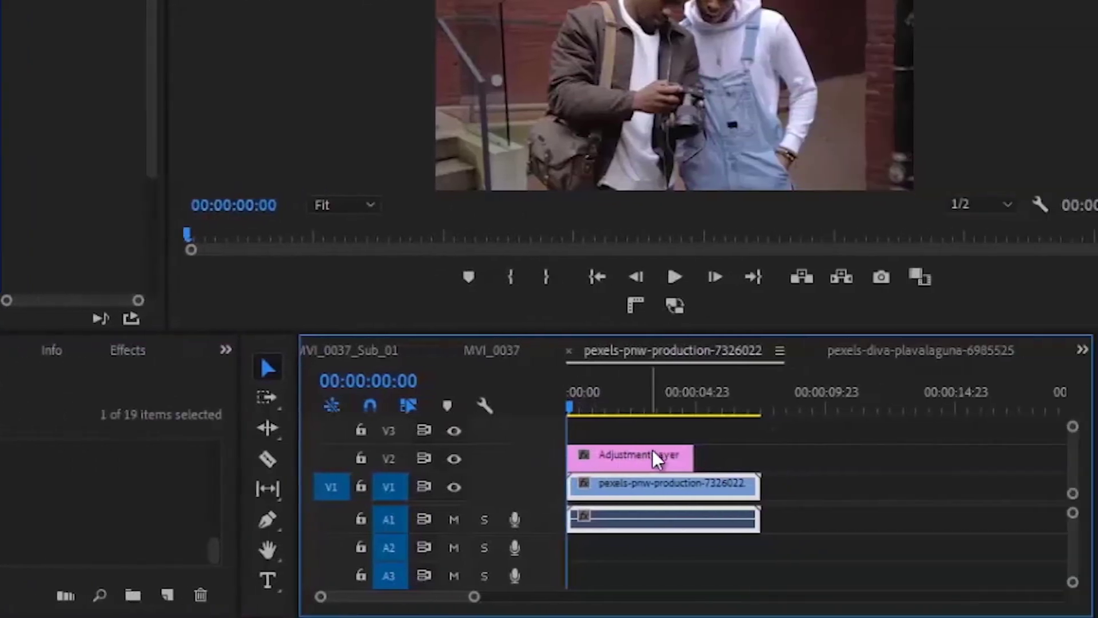
pyautogui.moveTo(691, 454); pyautogui.dragTo(760, 454)
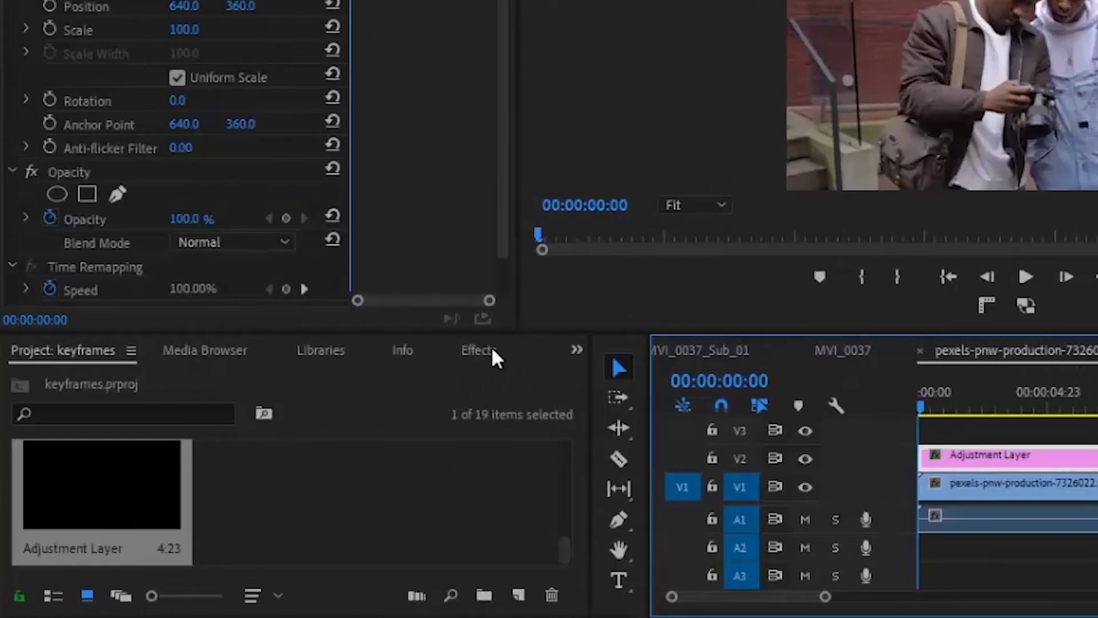
# - Drag the Crop effect from the Effects list onto the Adjustment Layer clip
pyautogui.click(492, 349)
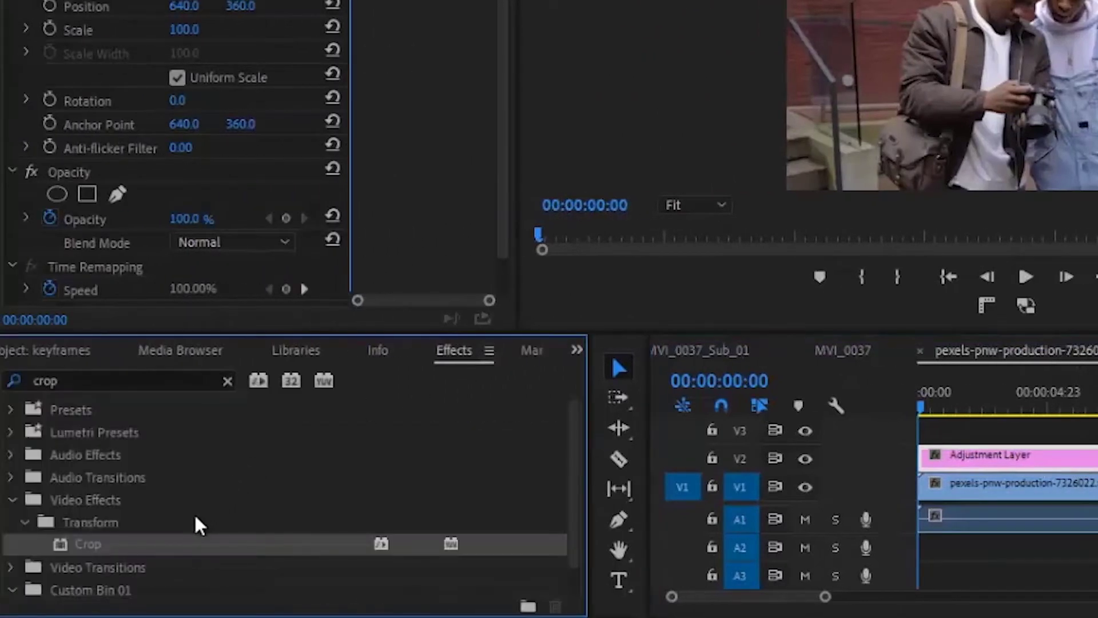
pyautogui.moveTo(177, 541); pyautogui.dragTo(968, 457)
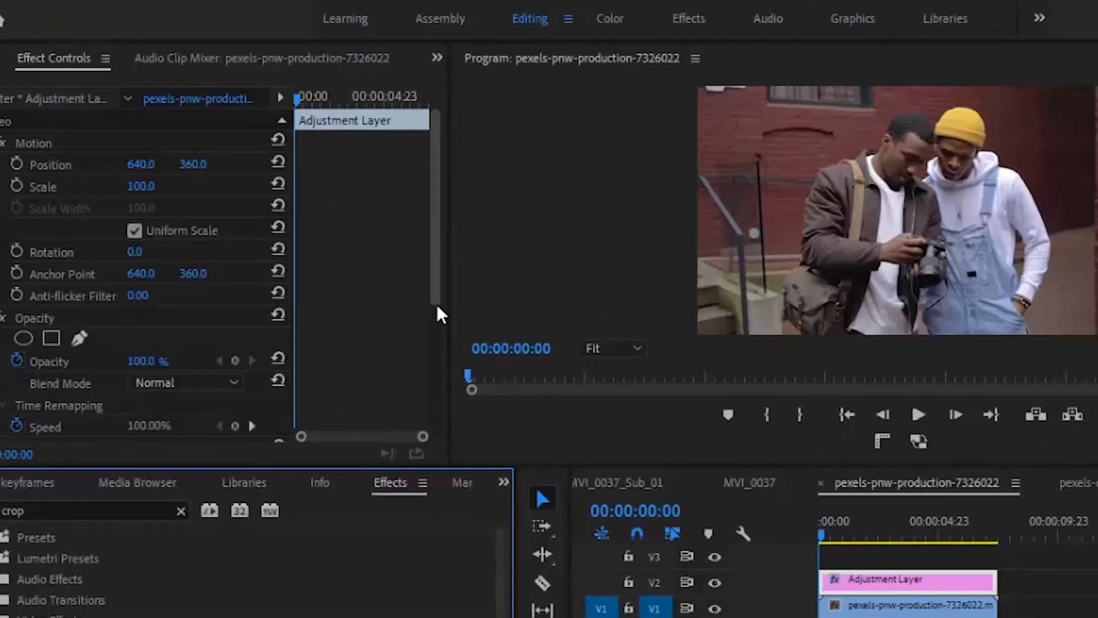
# - In Effect Controls, set Crop Top and Bottom to 10.0% each for letterbox bars
pyautogui.click(437, 292)
pyautogui.moveTo(437, 294); pyautogui.dragTo(446, 444)
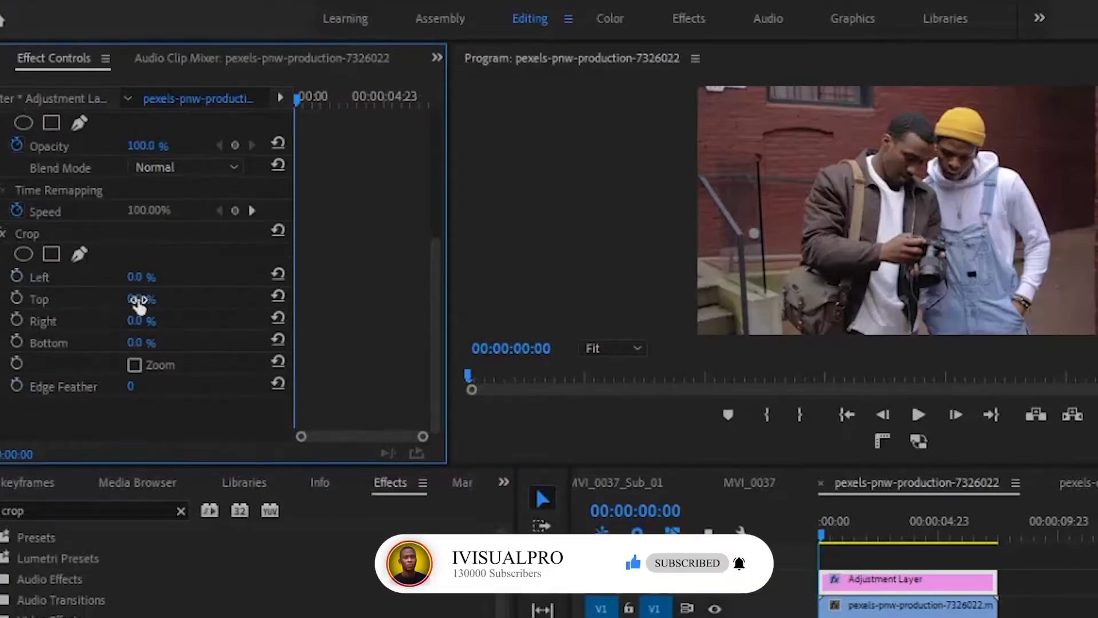
pyautogui.moveTo(130, 298); pyautogui.dragTo(128, 281)
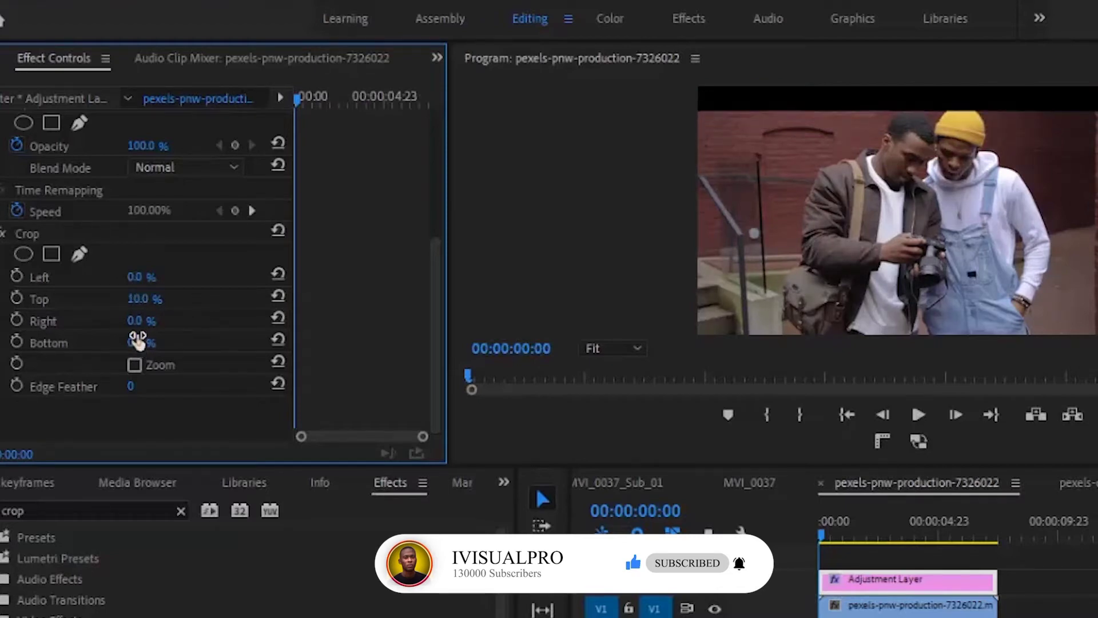
pyautogui.moveTo(139, 313); pyautogui.dragTo(139, 305)
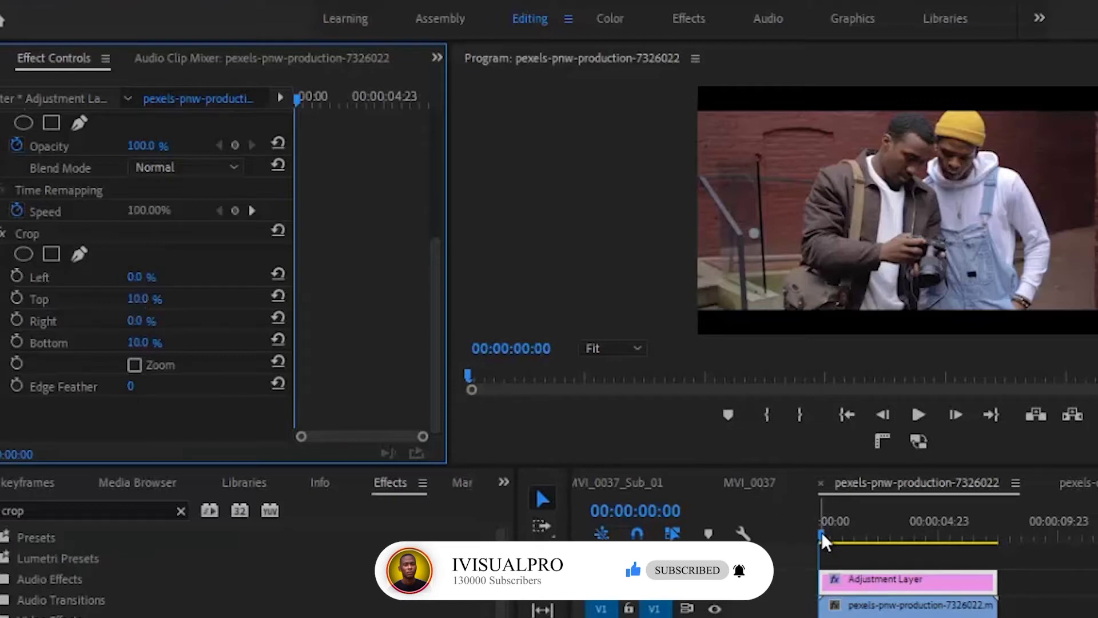
# - At 00:00:00:09, enable keyframing for Crop Top and Bottom at their 10% values
pyautogui.moveTo(821, 536); pyautogui.dragTo(833, 532)
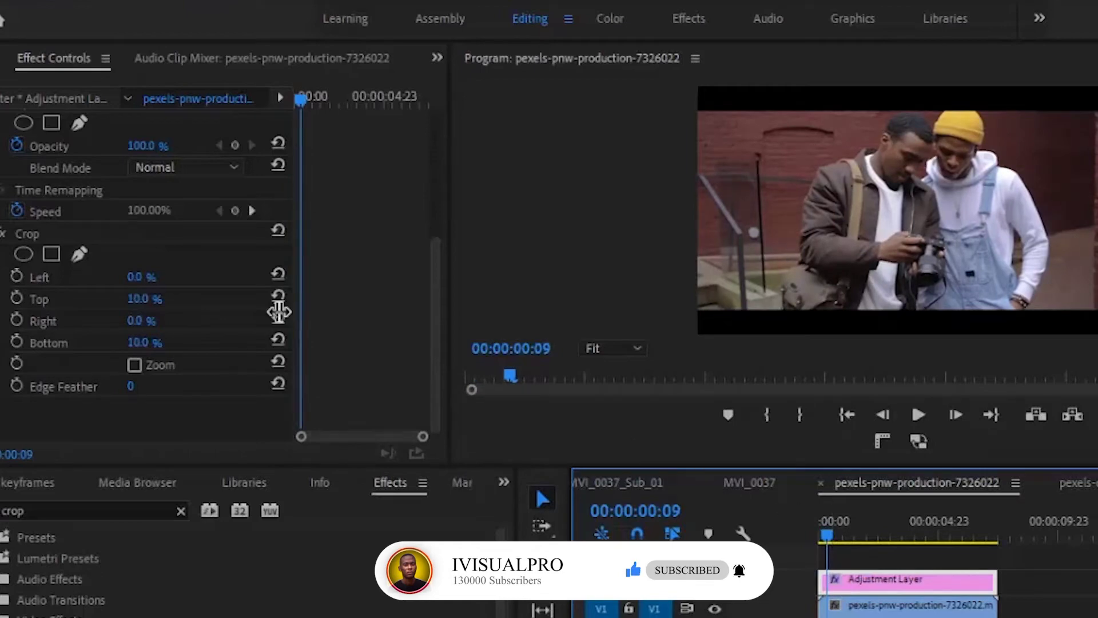
pyautogui.click(18, 297)
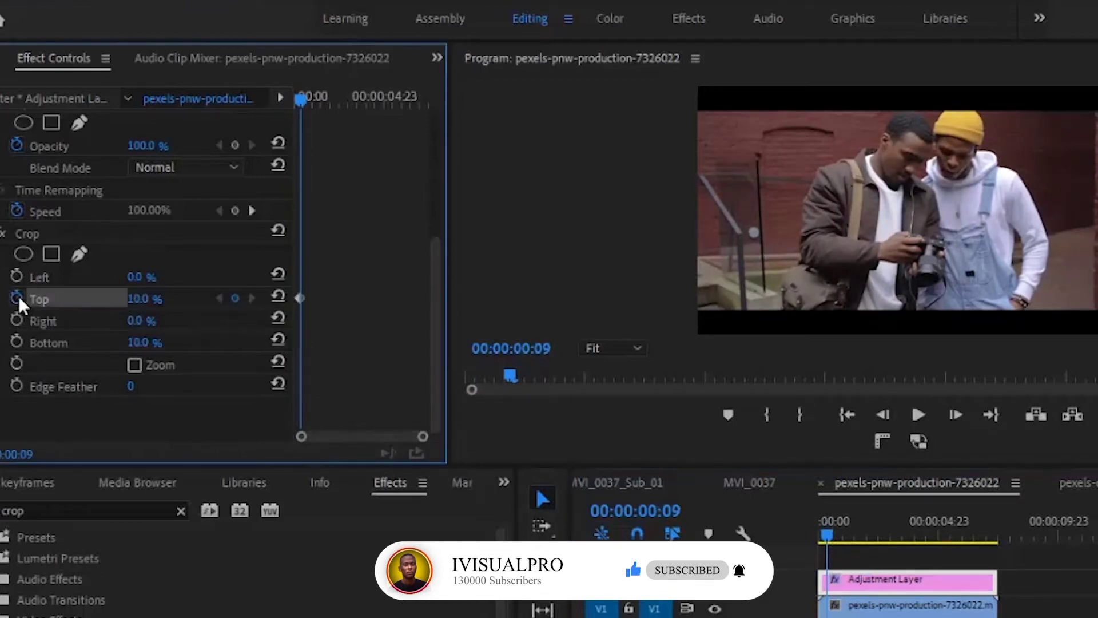
pyautogui.click(17, 342)
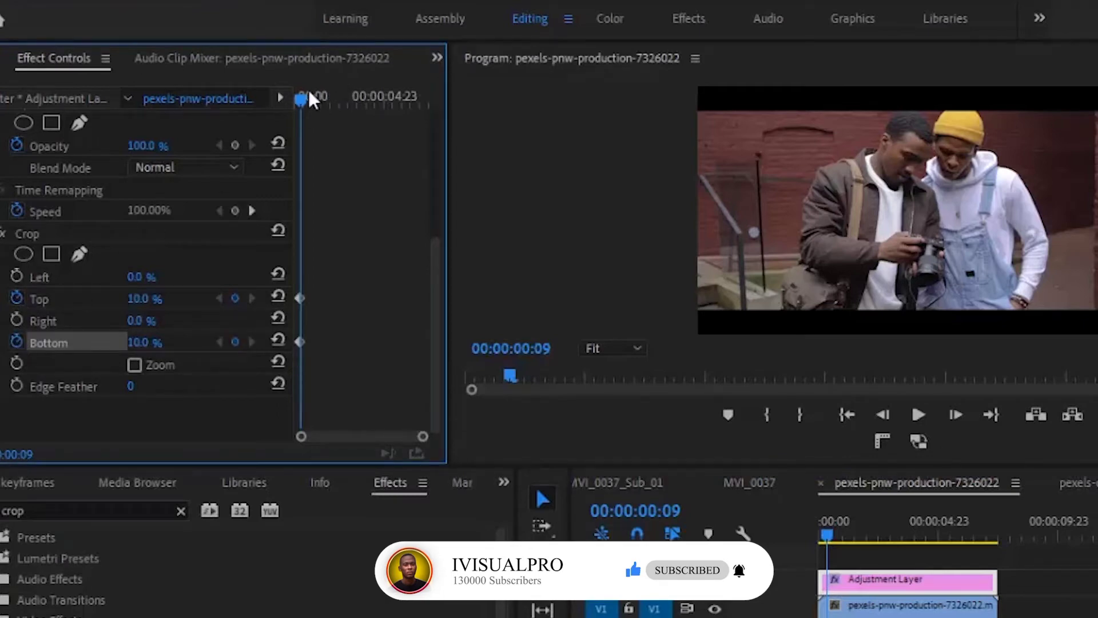
# - At 00:00:00:00, set Crop Top and Bottom to 50% so the frame starts fully black
pyautogui.moveTo(304, 97); pyautogui.dragTo(296, 97)
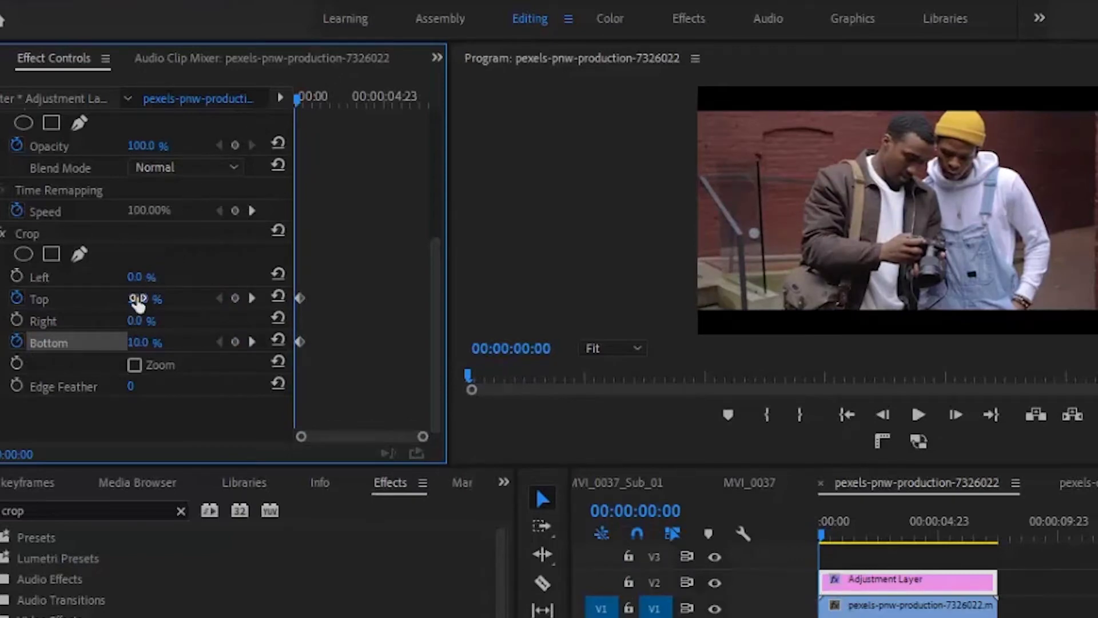
pyautogui.moveTo(137, 303); pyautogui.dragTo(137, 257)
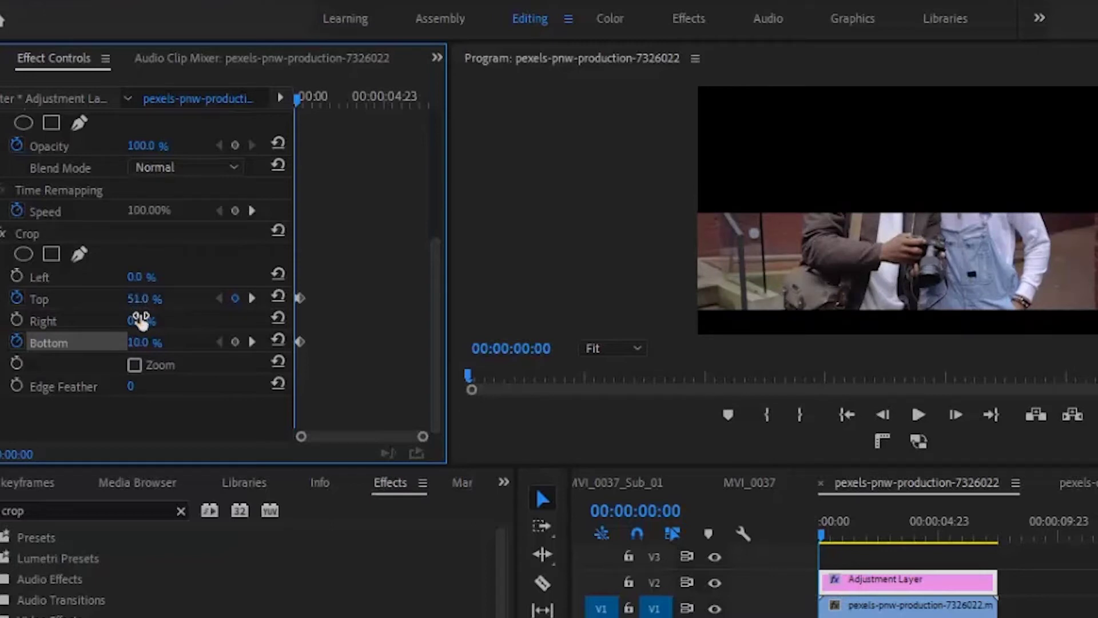
pyautogui.hotkey('ctrl', 'z')
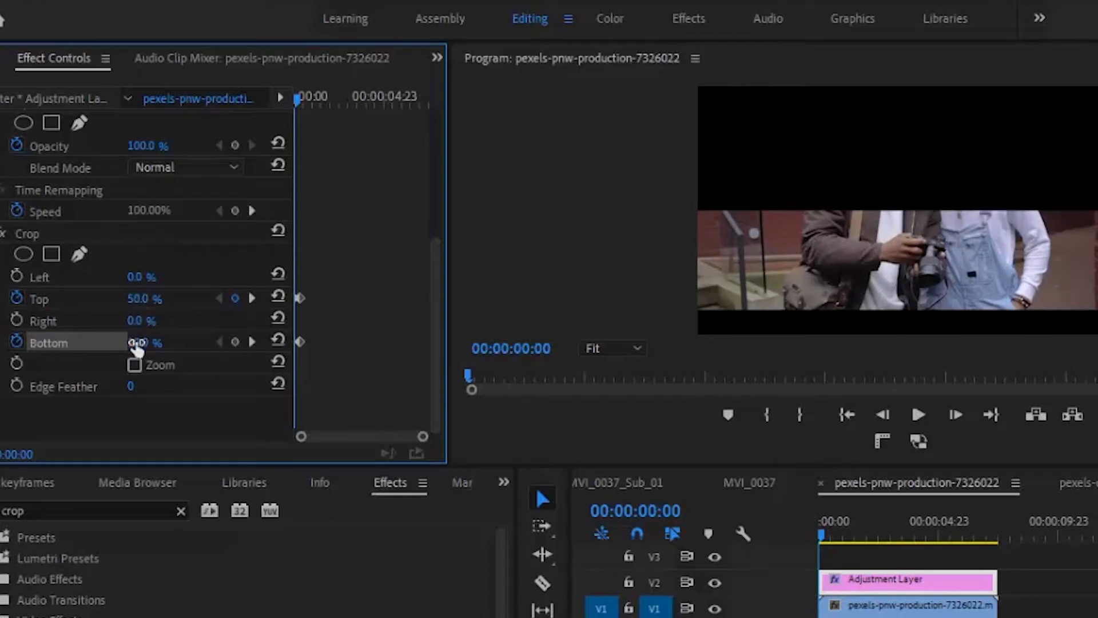
pyautogui.moveTo(137, 343); pyautogui.dragTo(138, 307)
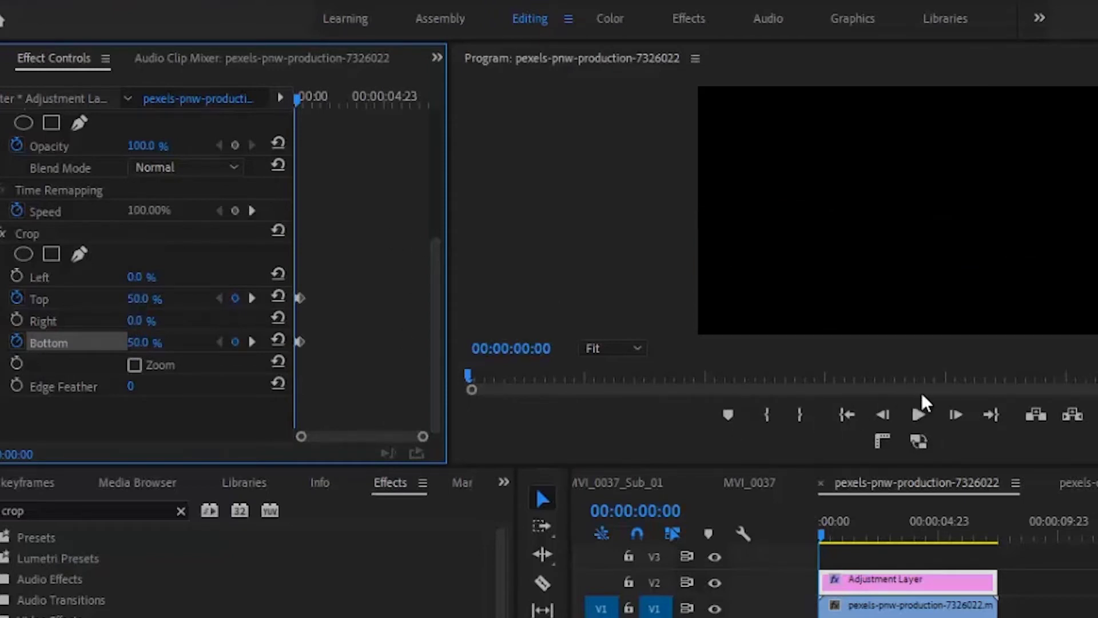
# - Play back the opening crop animation from the start to review it
pyautogui.click(922, 415)
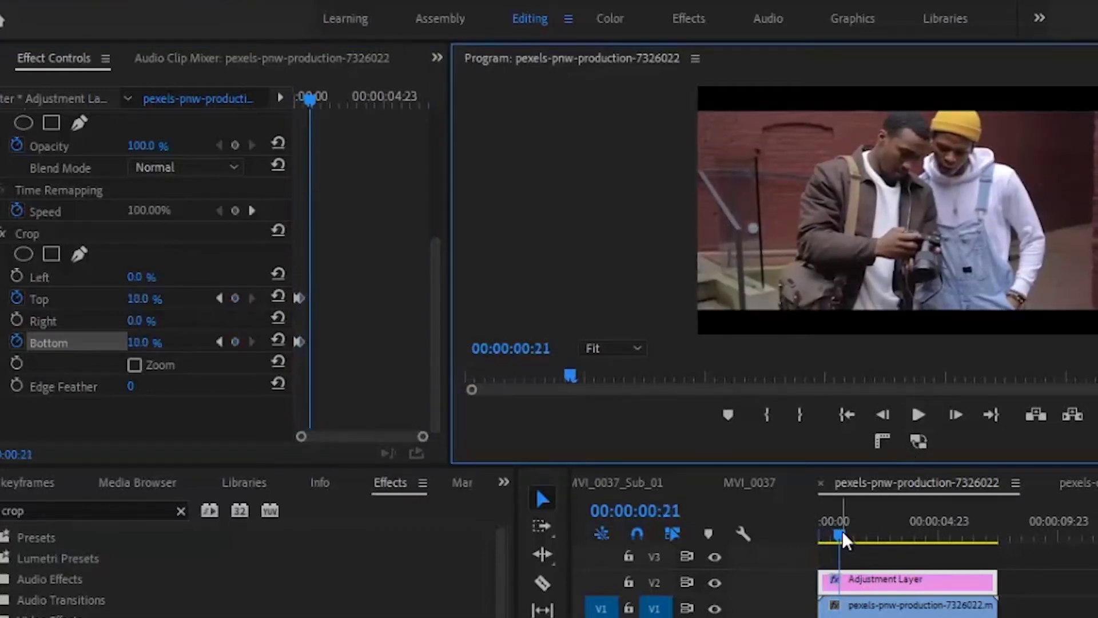
pyautogui.click(823, 537)
pyautogui.moveTo(822, 537); pyautogui.dragTo(808, 534)
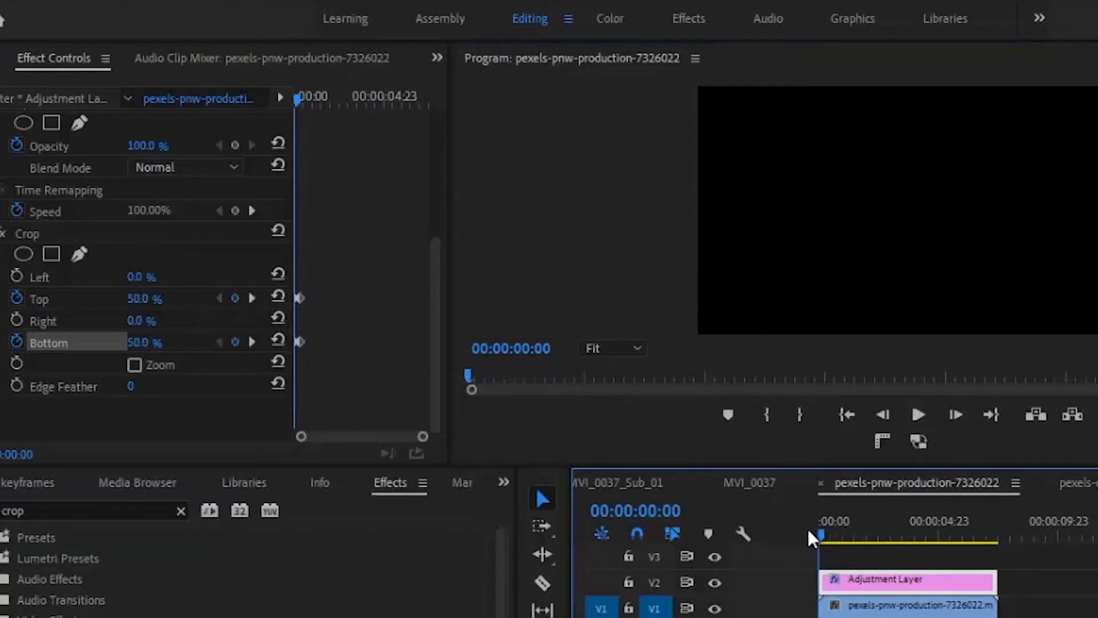
pyautogui.click(915, 422)
pyautogui.click(917, 423)
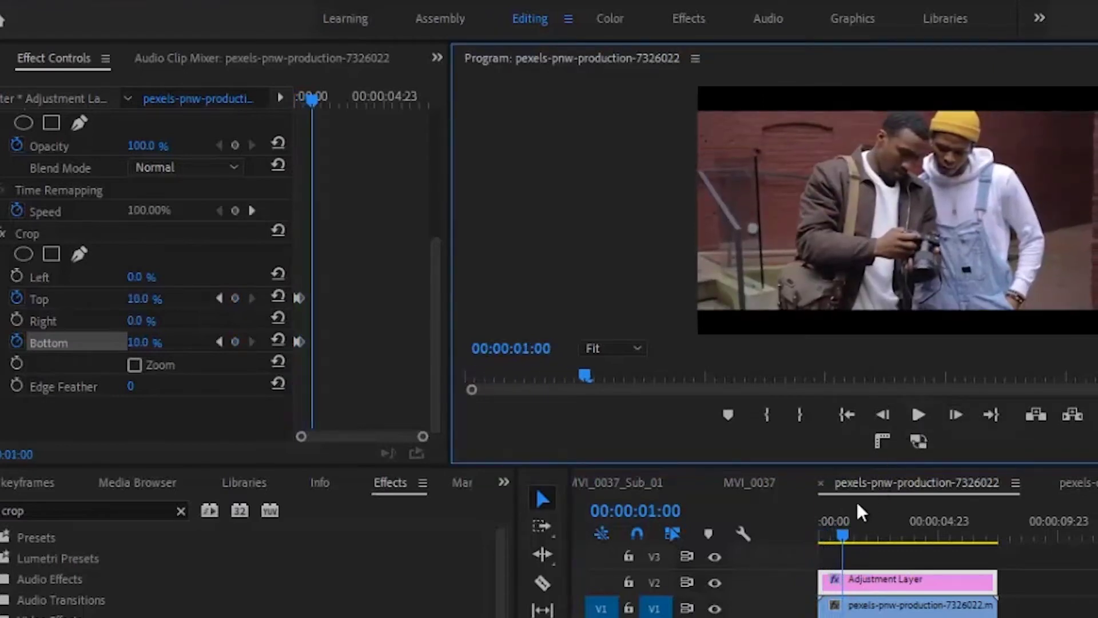
pyautogui.moveTo(844, 540); pyautogui.dragTo(813, 541)
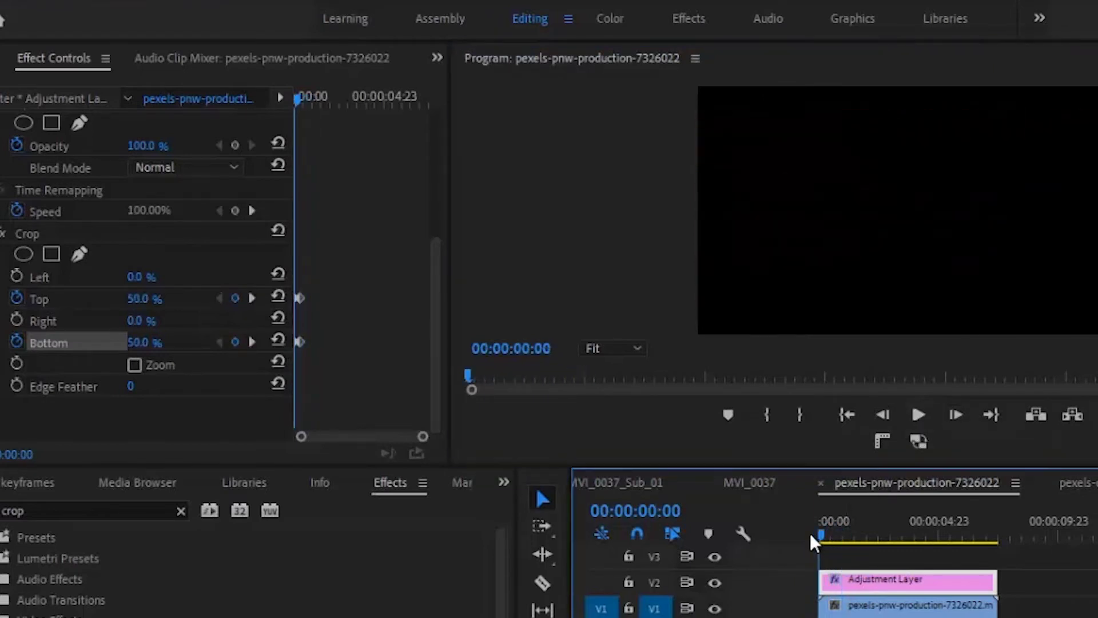
# - Move the 10% Top and Bottom keyframes later, to about frame 15, and preview the slower opening
pyautogui.moveTo(422, 437); pyautogui.dragTo(401, 441)
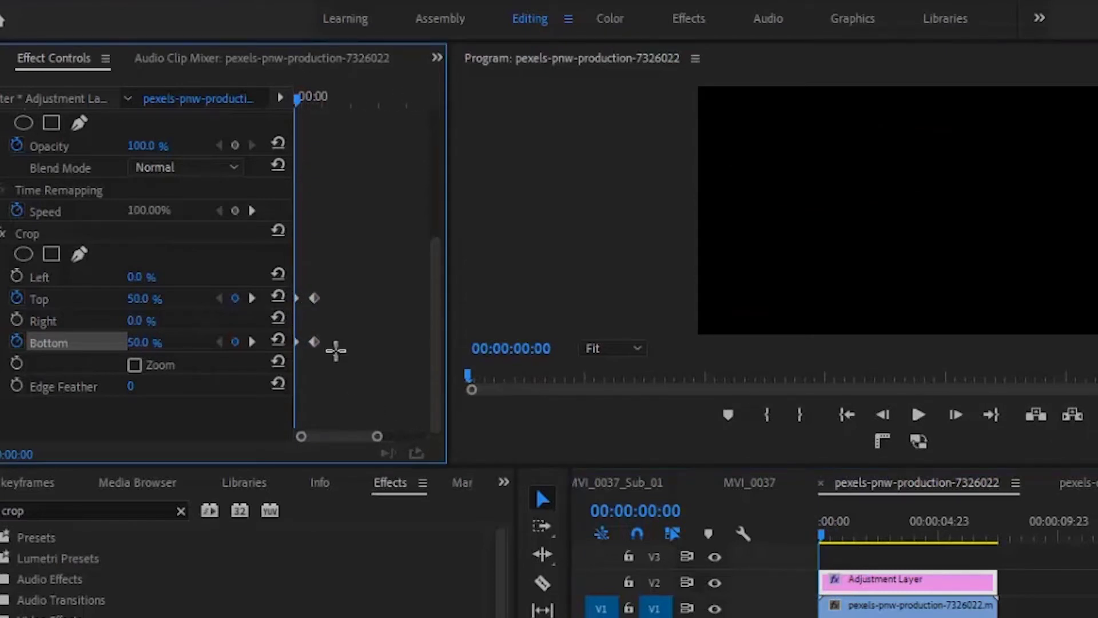
pyautogui.moveTo(335, 350); pyautogui.dragTo(309, 298)
pyautogui.moveTo(315, 342); pyautogui.dragTo(333, 342)
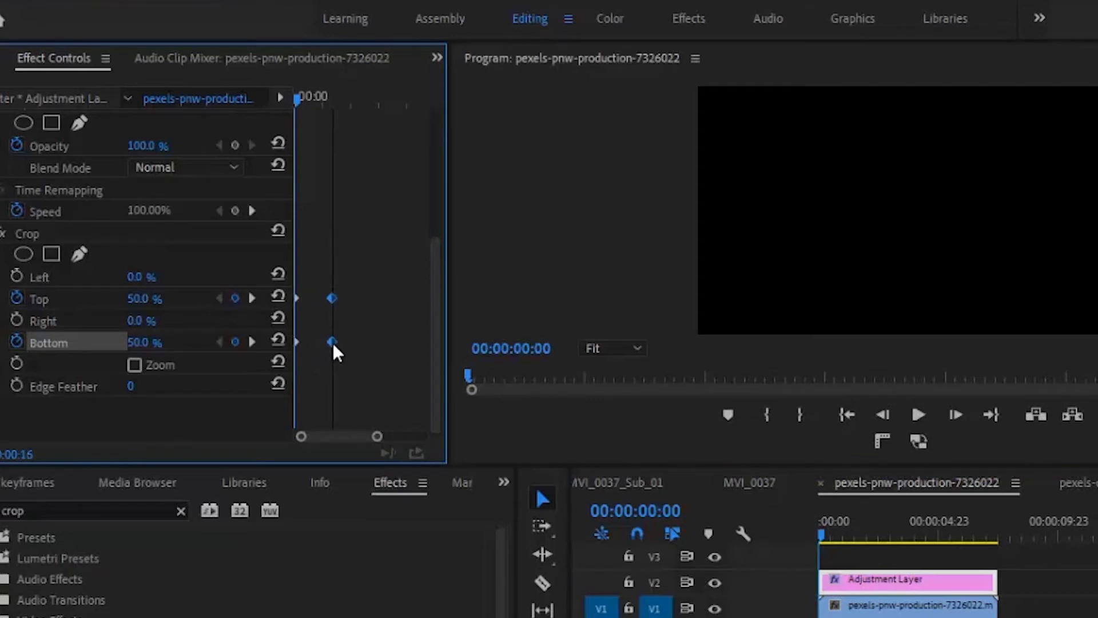
pyautogui.click(919, 415)
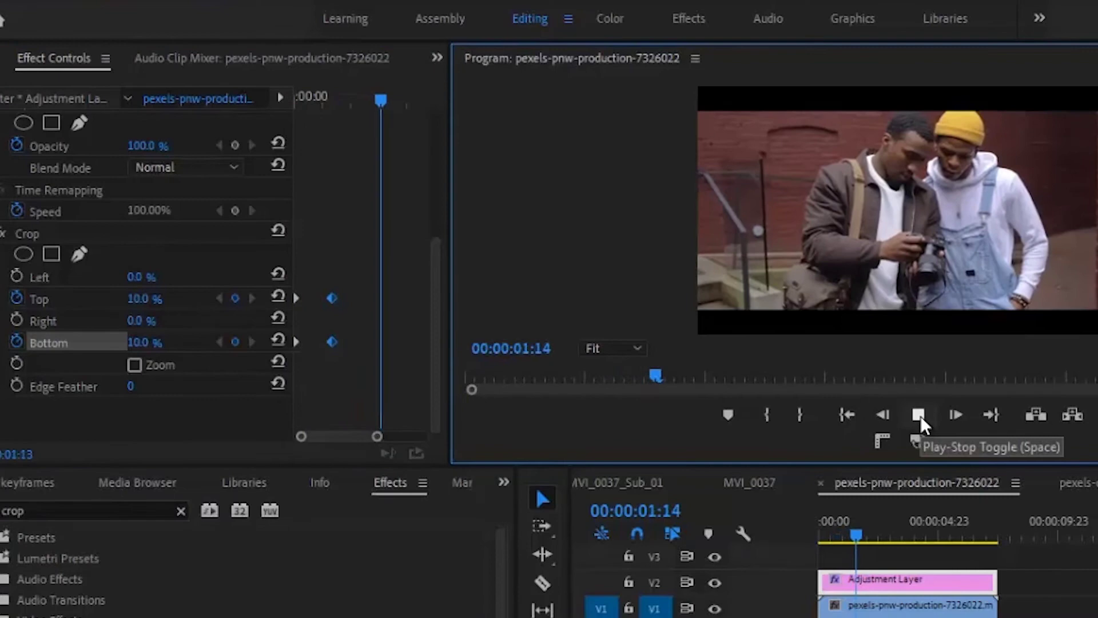
pyautogui.click(918, 416)
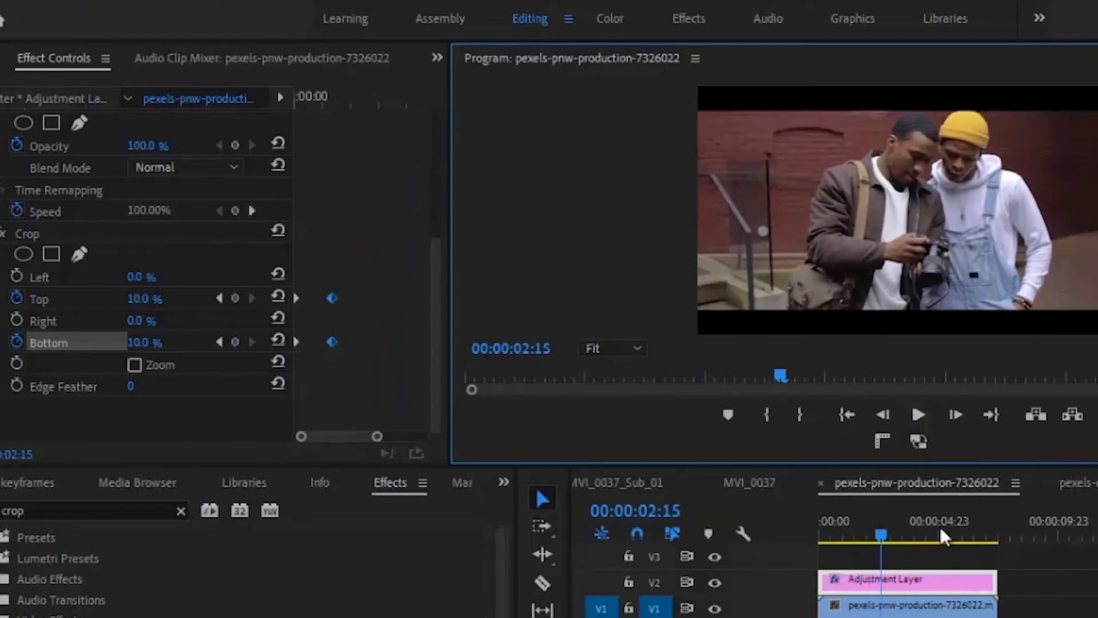
# - Add 10% Crop Top and Bottom keyframes at 00:00:06:10
pyautogui.click(976, 532)
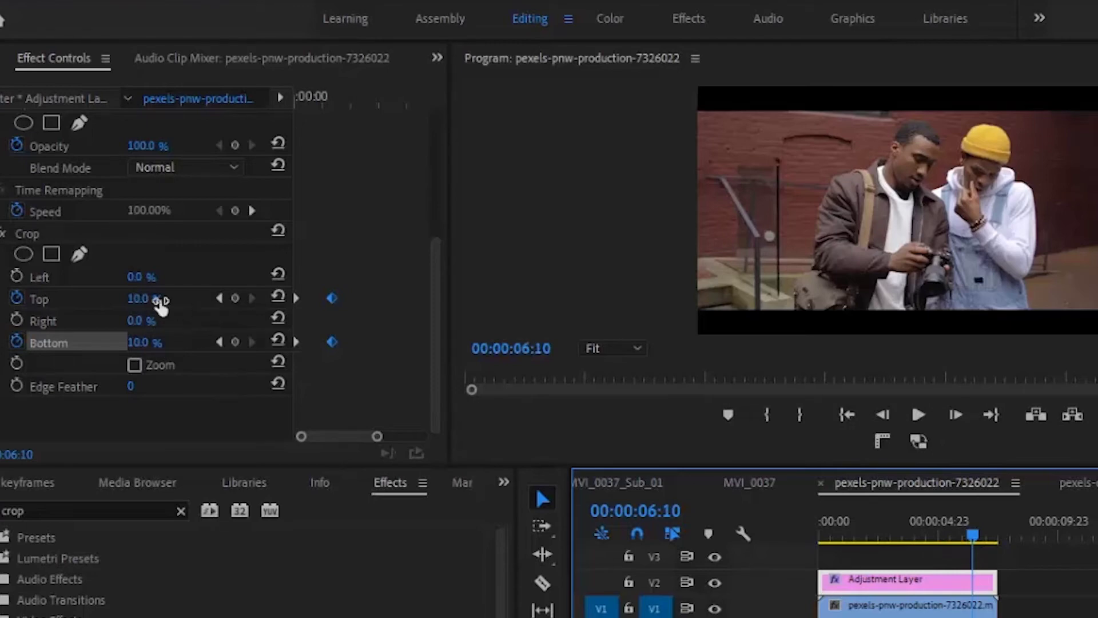
pyautogui.click(235, 298)
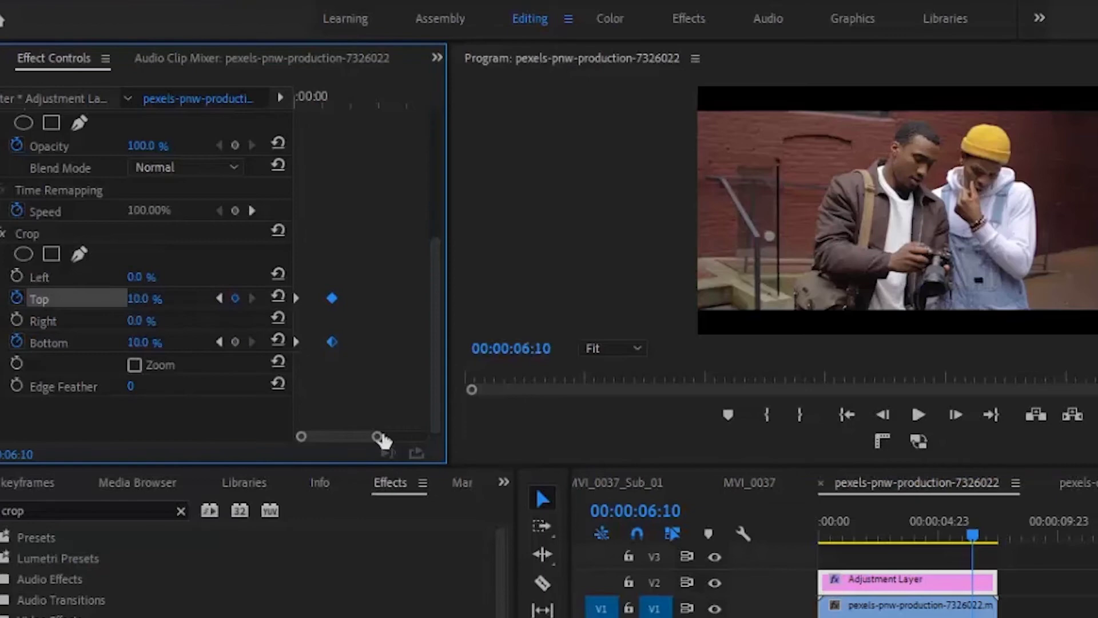
pyautogui.moveTo(378, 437); pyautogui.dragTo(424, 437)
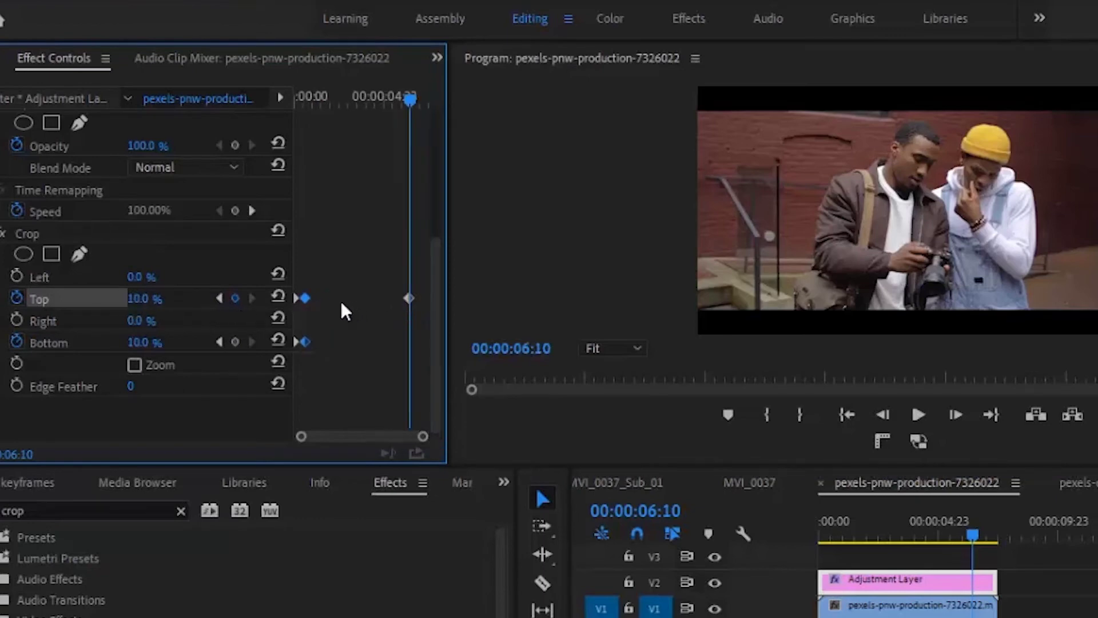
pyautogui.click(236, 342)
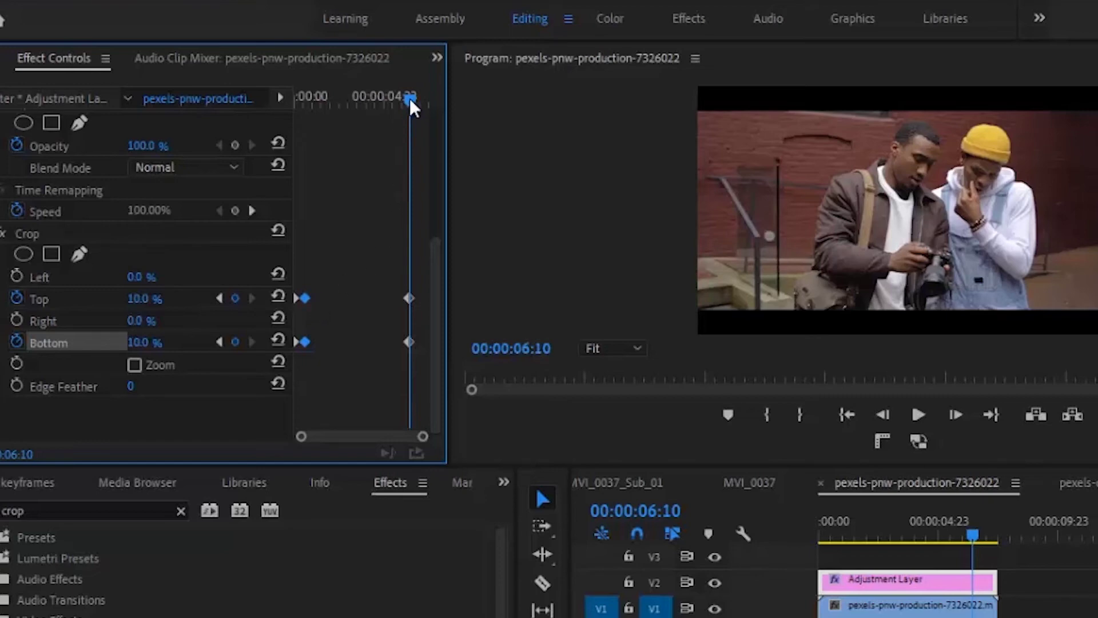
# - Keyframe Crop Top and Bottom at 50% after 00:00:07:01, then drag those keyframes to the clip's end
pyautogui.moveTo(410, 99); pyautogui.dragTo(420, 101)
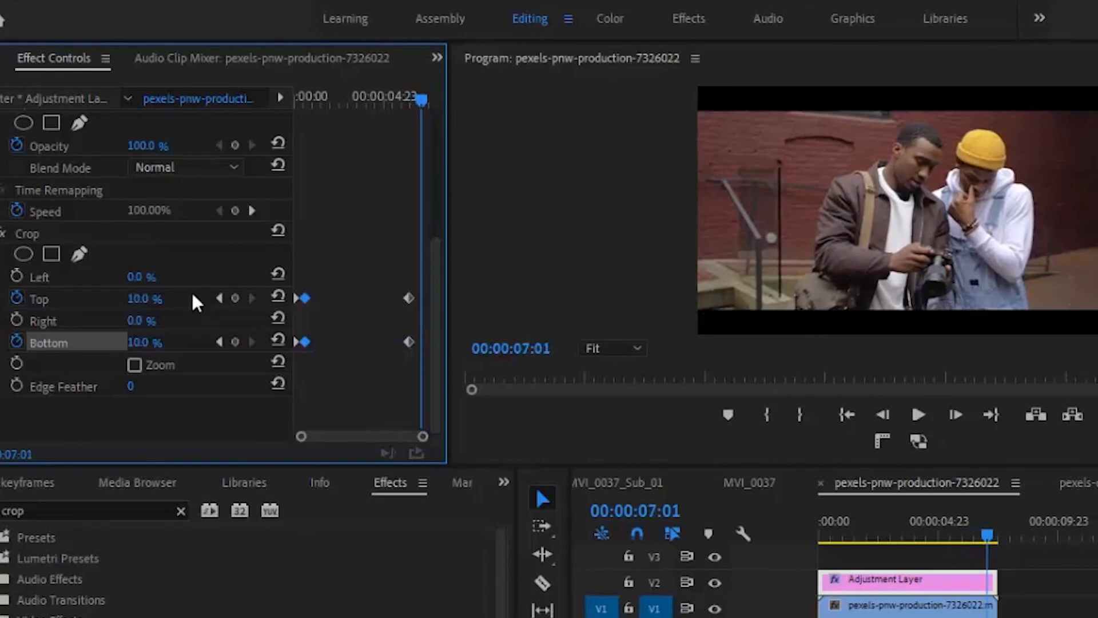
pyautogui.moveTo(140, 296); pyautogui.dragTo(143, 261)
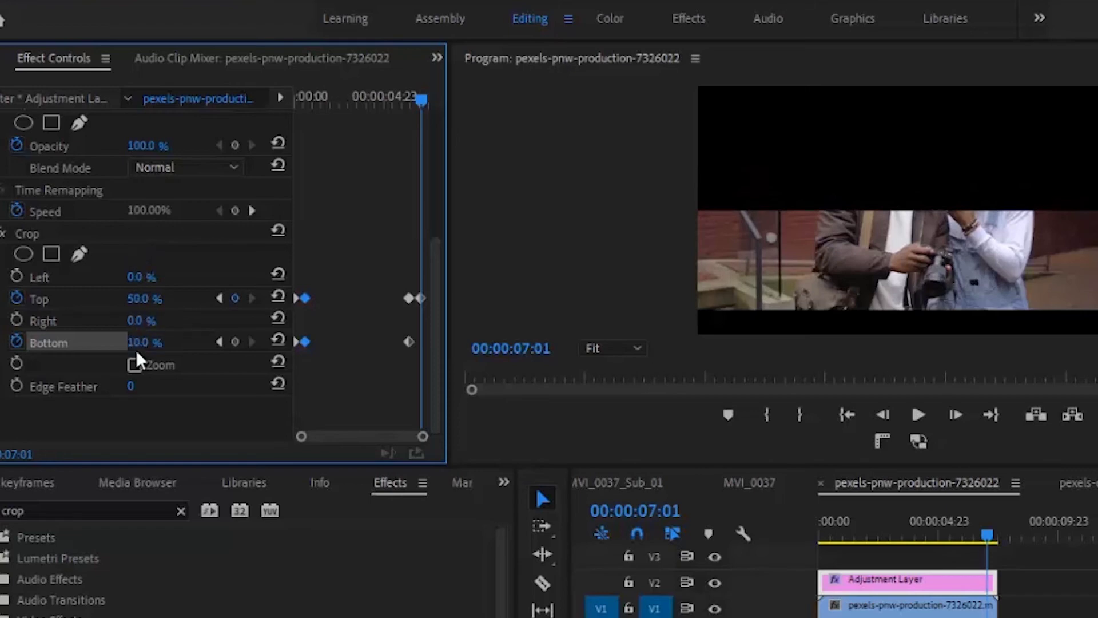
pyautogui.moveTo(137, 342); pyautogui.dragTo(140, 307)
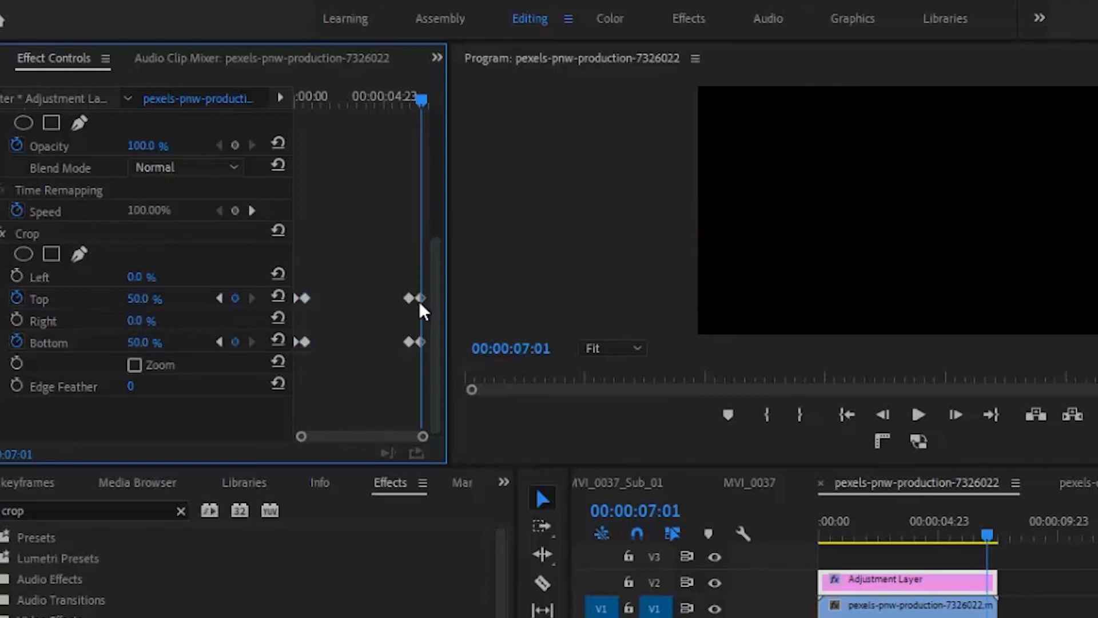
pyautogui.moveTo(421, 297); pyautogui.dragTo(440, 299)
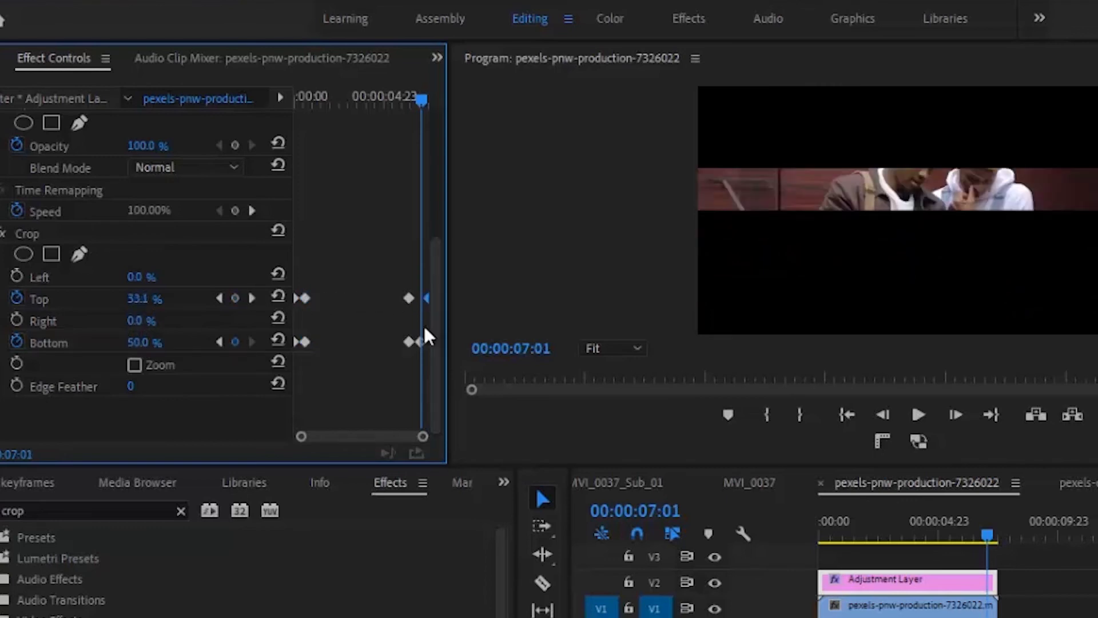
pyautogui.moveTo(422, 342); pyautogui.dragTo(450, 344)
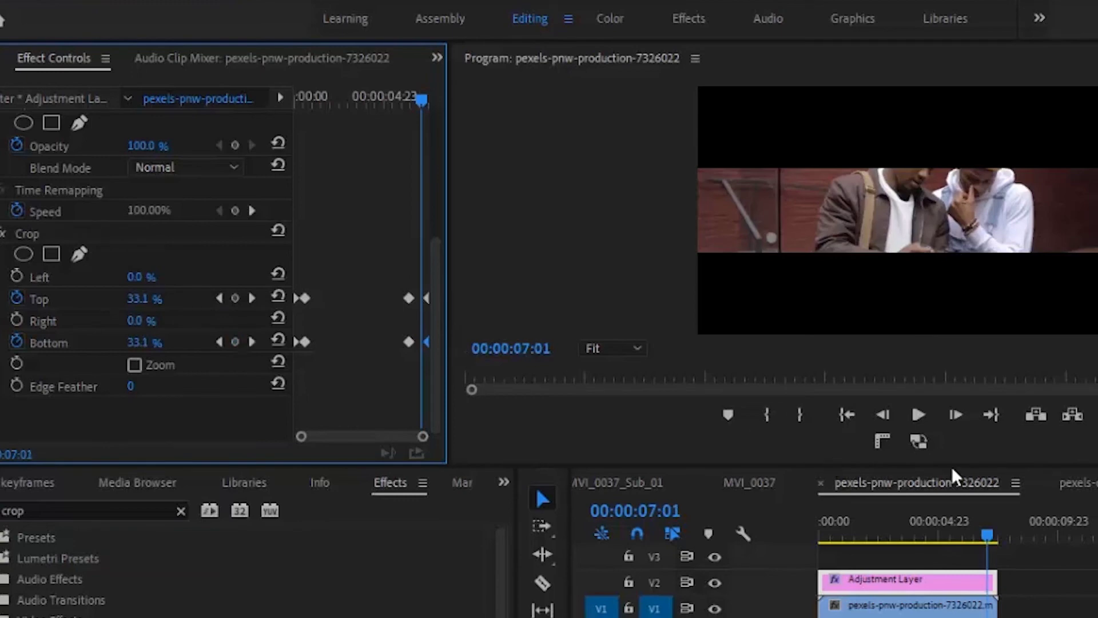
pyautogui.click(967, 528)
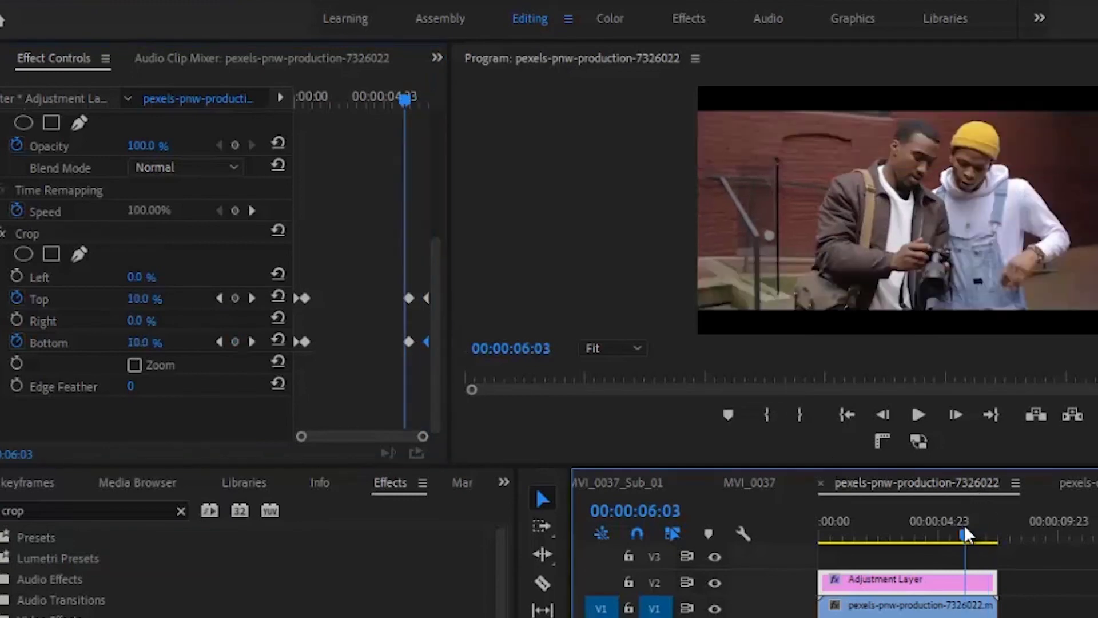
pyautogui.click(951, 520)
pyautogui.click(917, 415)
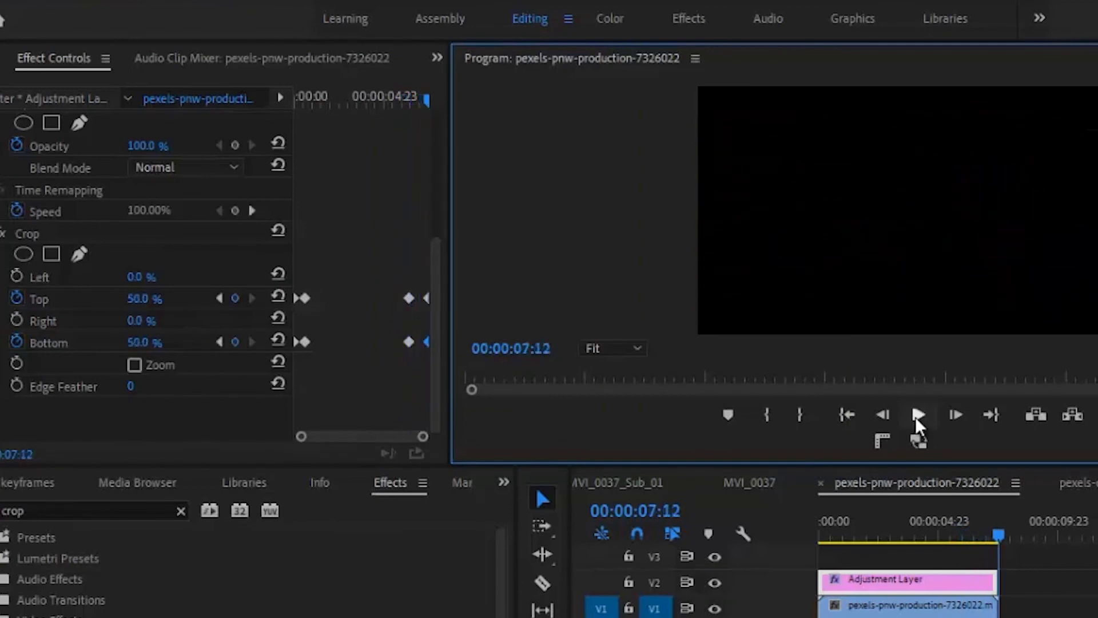
pyautogui.click(879, 541)
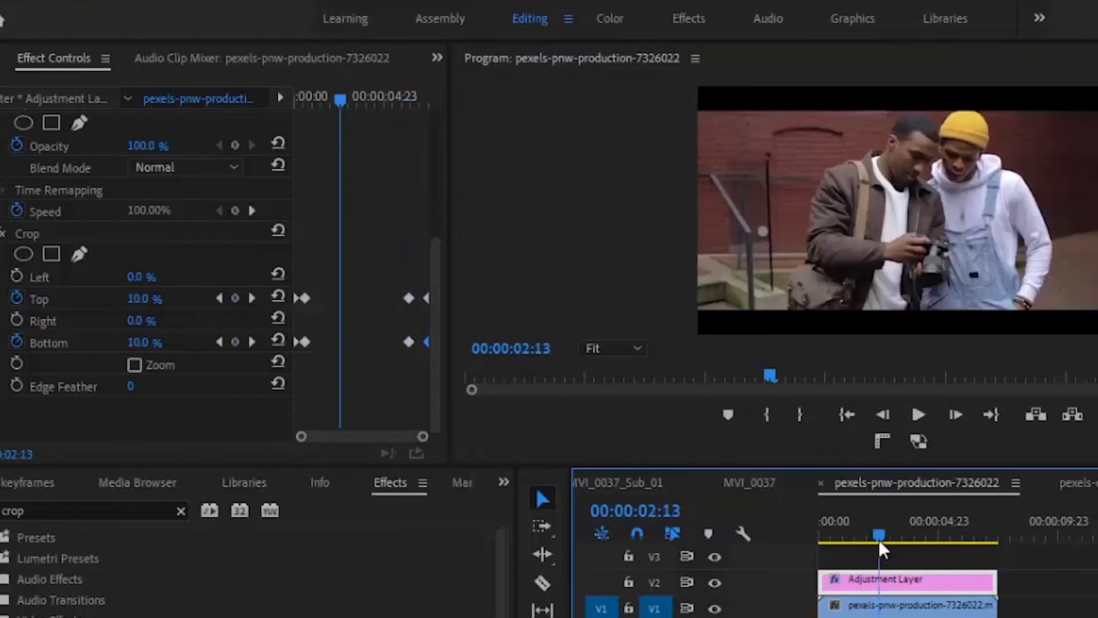